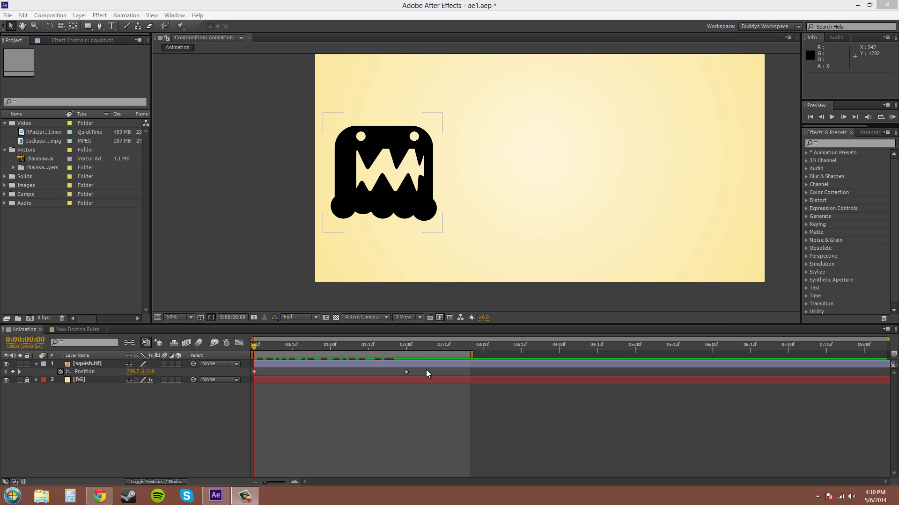
Deselect squish and open the Wiggler panel from the Window menu, showing Smooth noise at 5.0/sec.
{"action": "left_click", "coordinate": [231, 60]}
{"action": "left_click", "coordinate": [174, 15]}
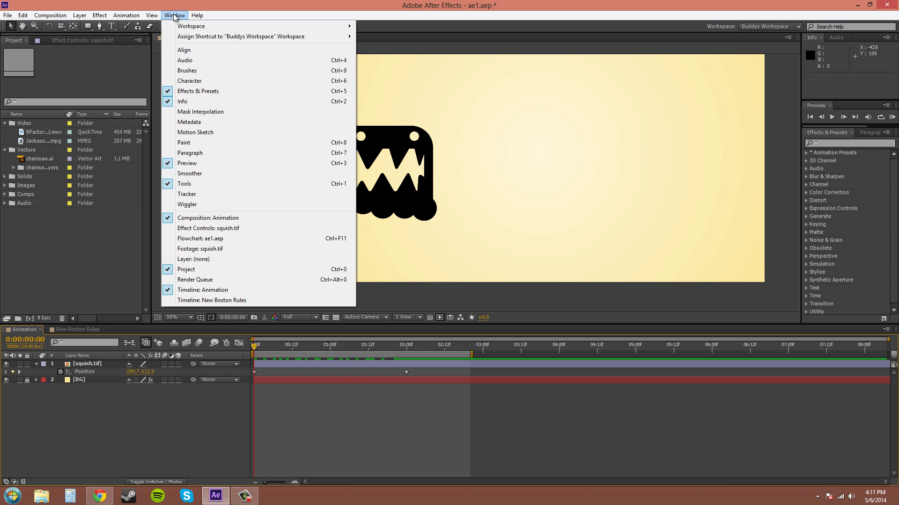
{"action": "left_click", "coordinate": [196, 206]}
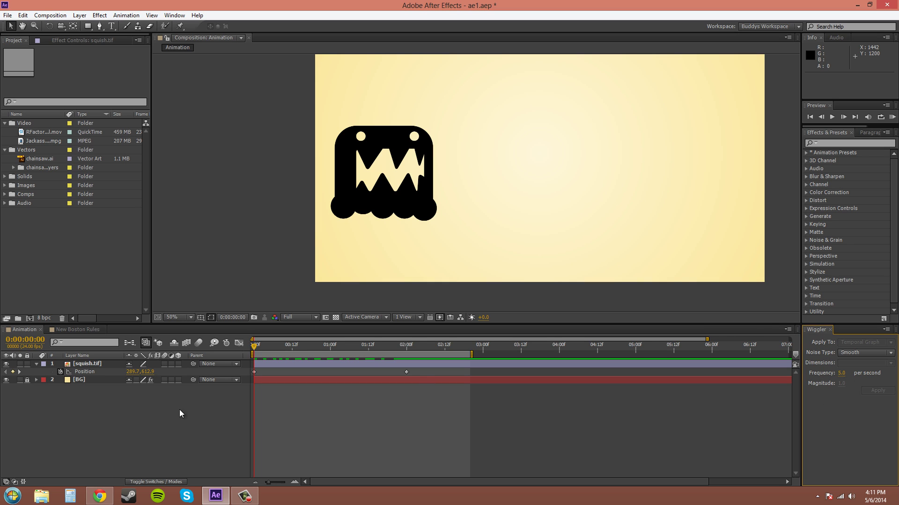
Select both of squish.tif's Position keyframes and keep the Wiggler's Apply To on Spatial Path.
{"action": "left_click", "coordinate": [89, 366]}
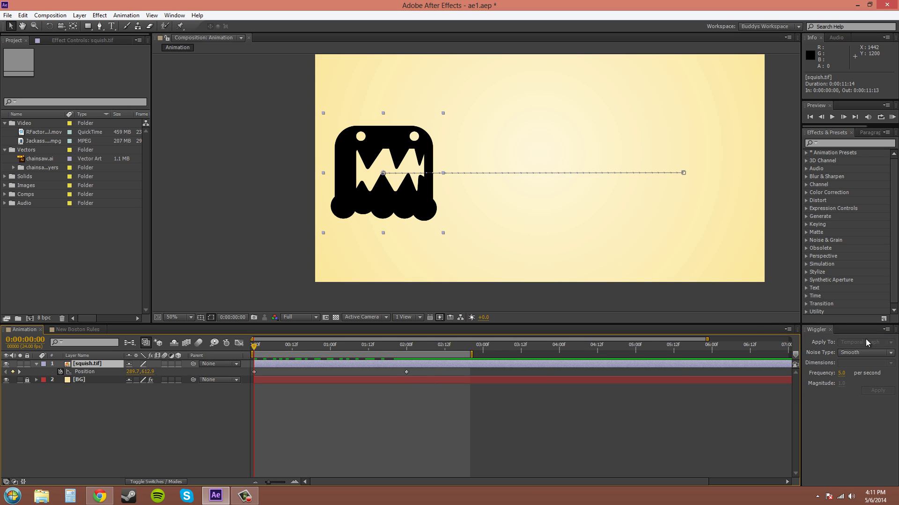
{"action": "left_click", "coordinate": [83, 372]}
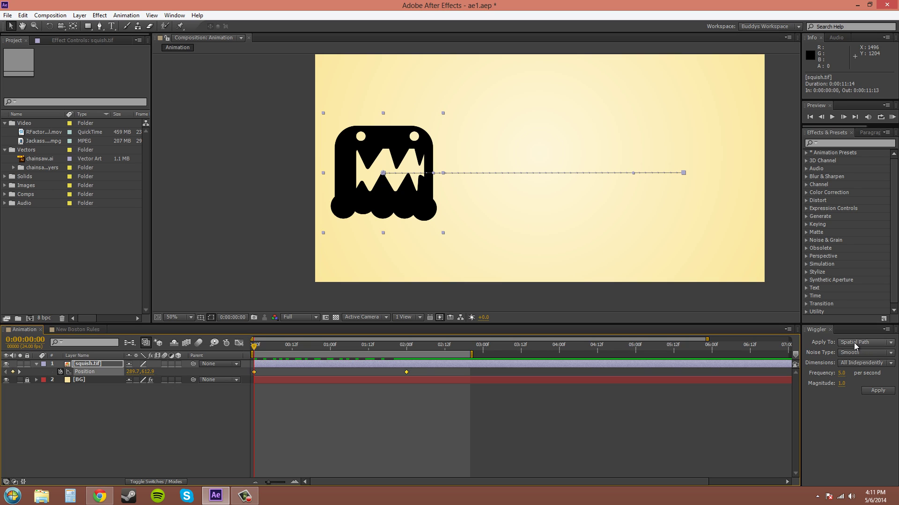
{"action": "left_click", "coordinate": [881, 346]}
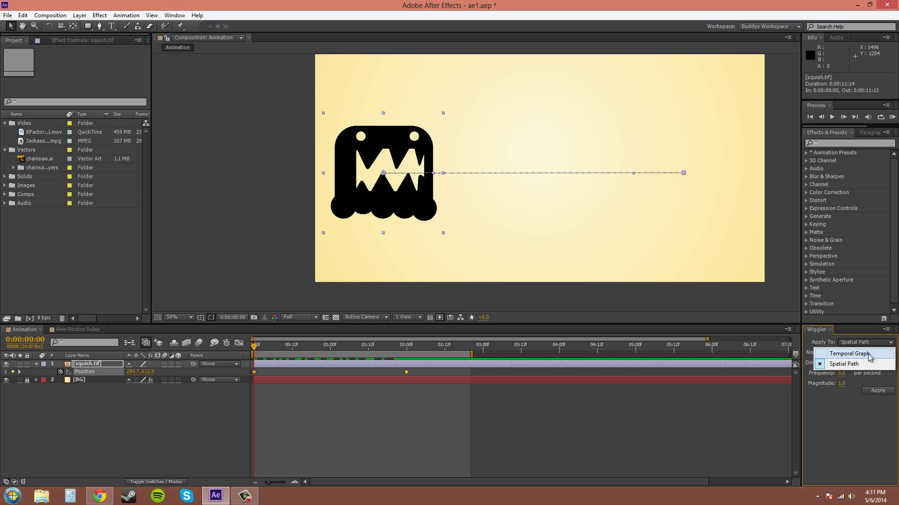
{"action": "left_click", "coordinate": [848, 363]}
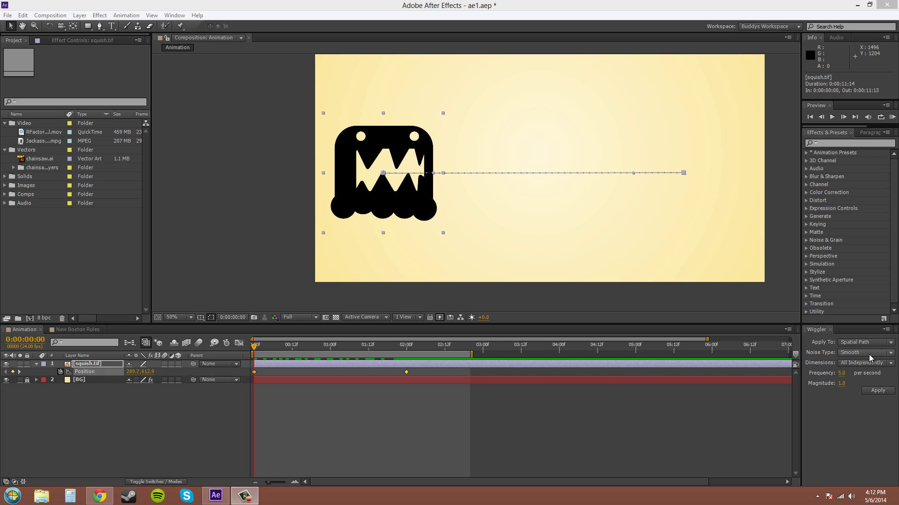
{"action": "left_click", "coordinate": [868, 355]}
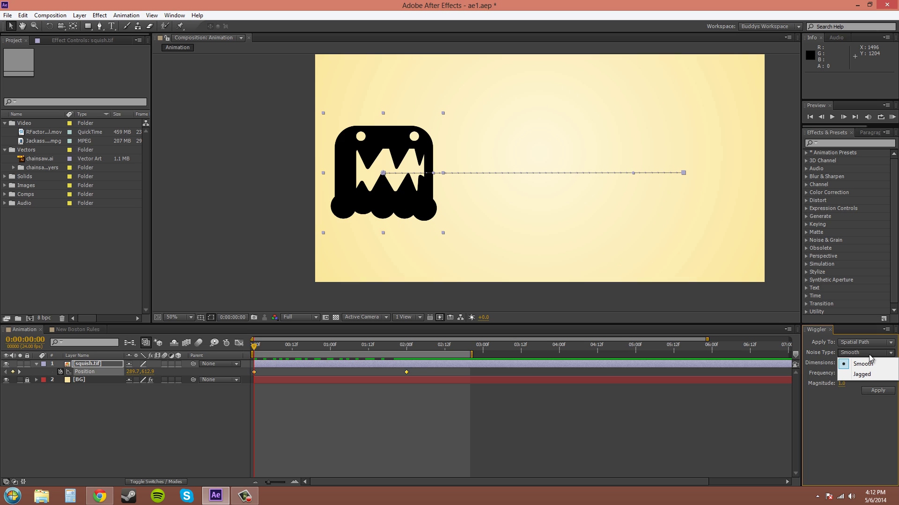
{"action": "left_click", "coordinate": [863, 365]}
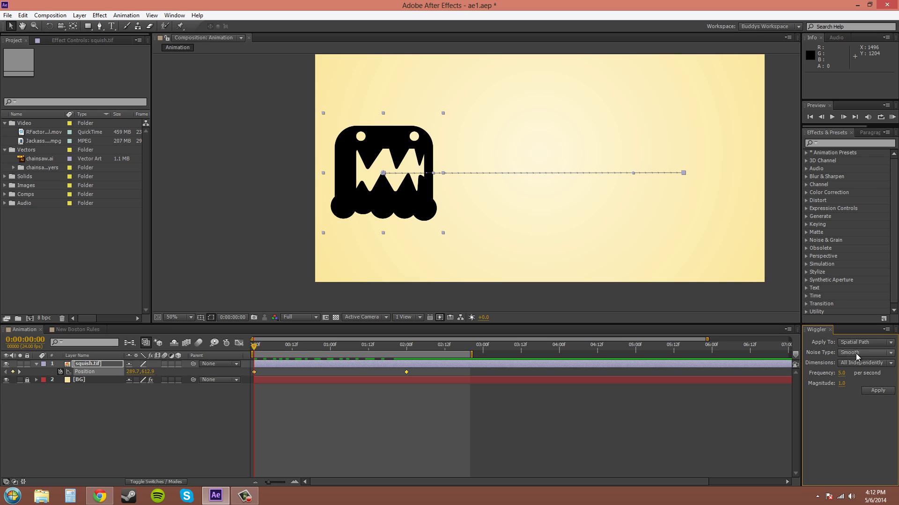
{"action": "left_click", "coordinate": [885, 365]}
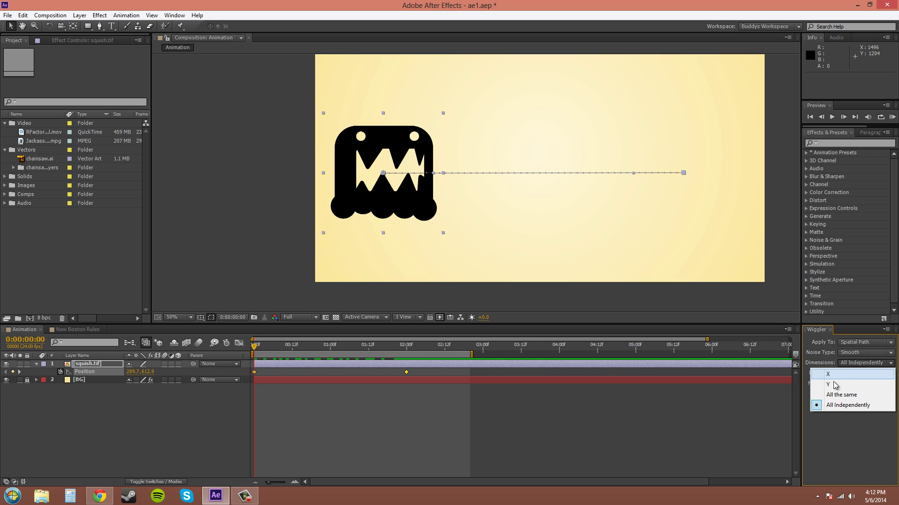
{"action": "left_click", "coordinate": [853, 445]}
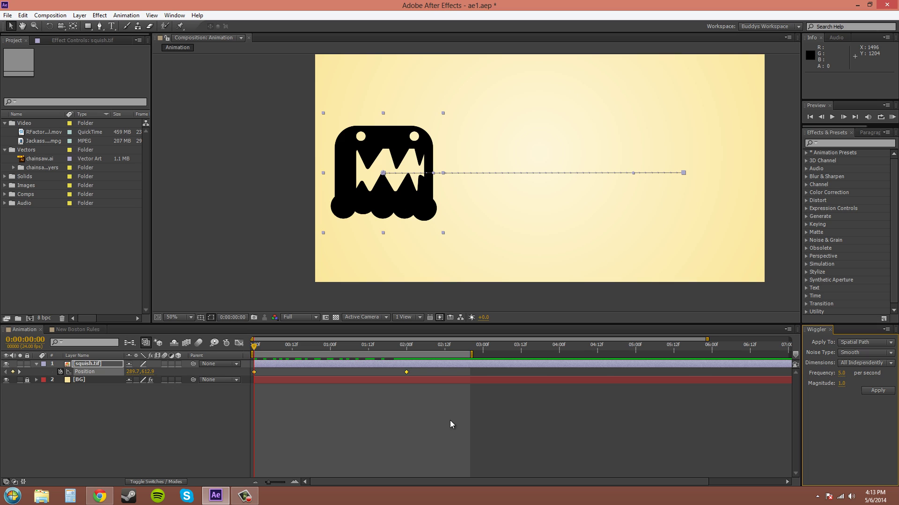
Apply the Wiggler to squish's Position keyframes and RAM Preview the wiggled motion.
{"action": "left_click", "coordinate": [85, 373]}
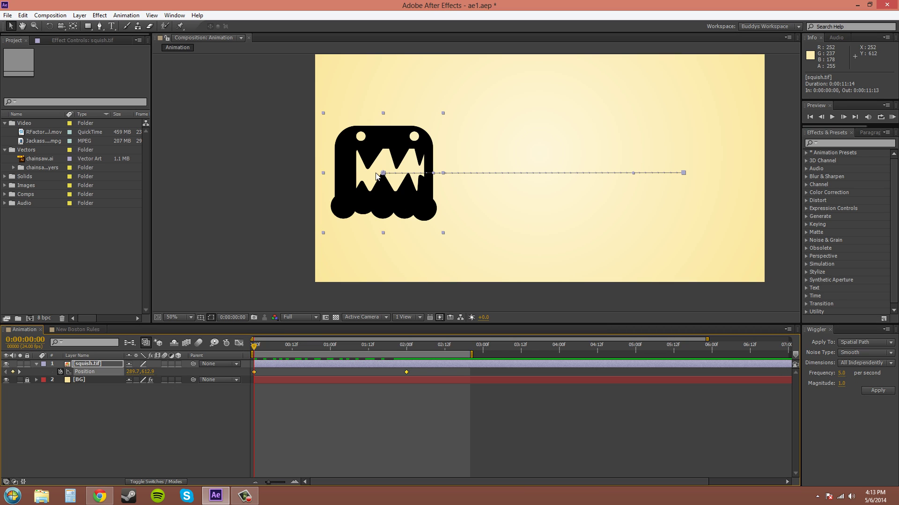
{"action": "left_click", "coordinate": [878, 391]}
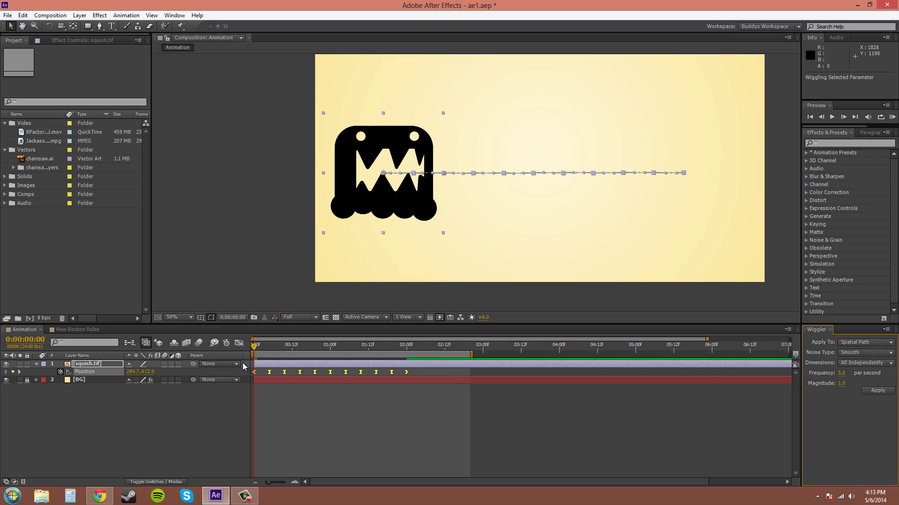
{"action": "left_click", "coordinate": [893, 117]}
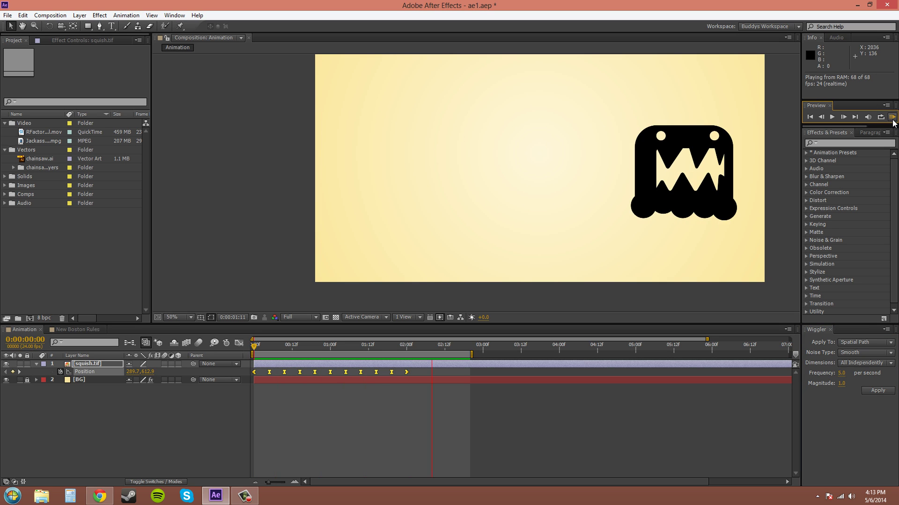
{"action": "left_click", "coordinate": [893, 120]}
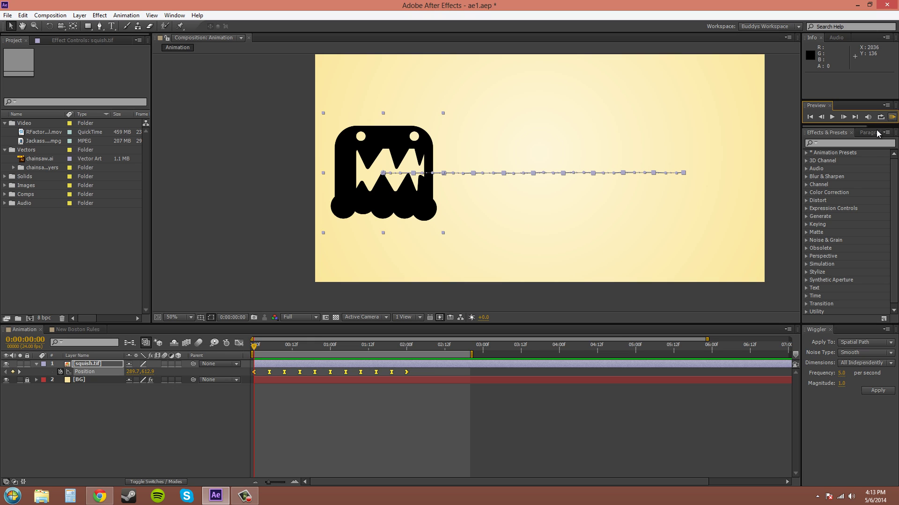
{"action": "left_click", "coordinate": [841, 384]}
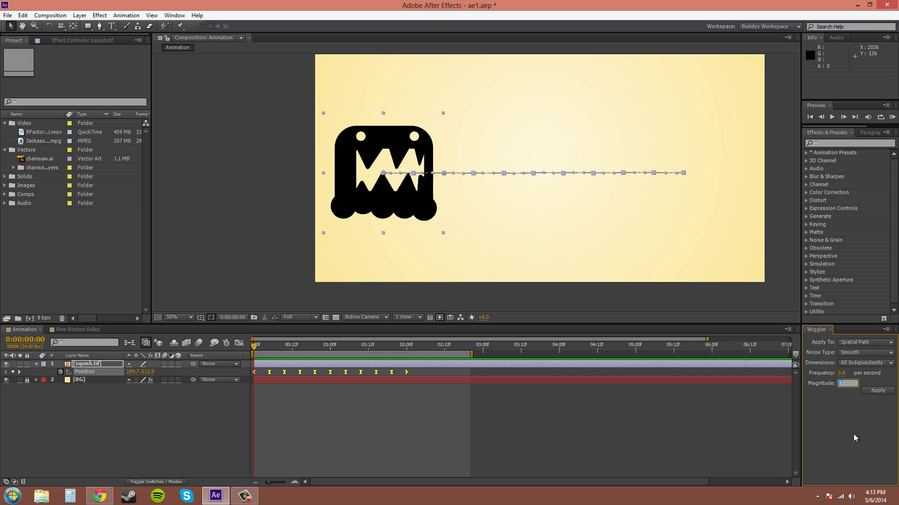
Set the Wiggler Magnitude to 10 and undo the first wiggle.
{"action": "type", "text": "10"}
{"action": "key", "text": "Return"}
{"action": "left_click", "coordinate": [411, 371]}
{"action": "mouse_move", "coordinate": [420, 373]}
{"action": "left_mouse_down"}
{"action": "mouse_move", "coordinate": [346, 376]}
{"action": "mouse_move", "coordinate": [408, 371]}
{"action": "left_mouse_up"}
{"action": "left_click_drag", "start_coordinate": [265, 376], "coordinate": [437, 373]}
{"action": "key", "text": "ctrl+z"}
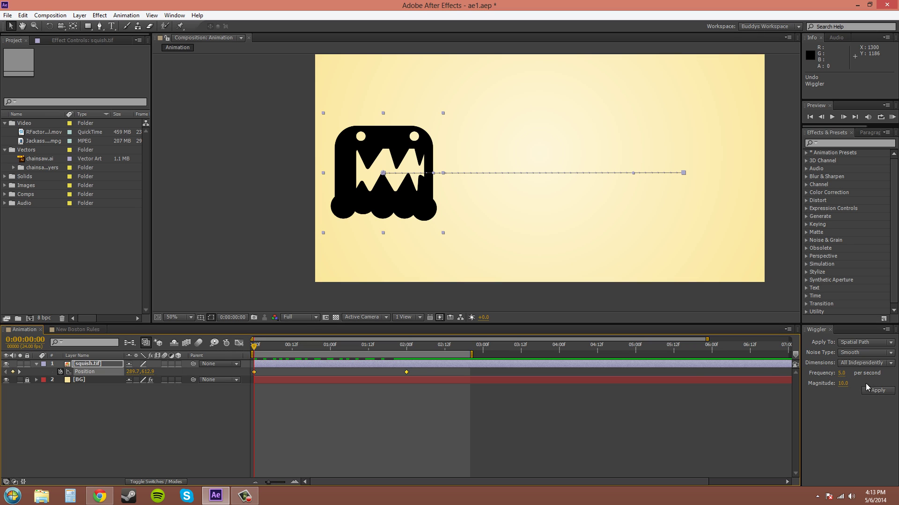
Reapply the wiggle at magnitude 10 and RAM Preview the bumpier path.
{"action": "left_click", "coordinate": [880, 395]}
{"action": "left_click", "coordinate": [878, 391]}
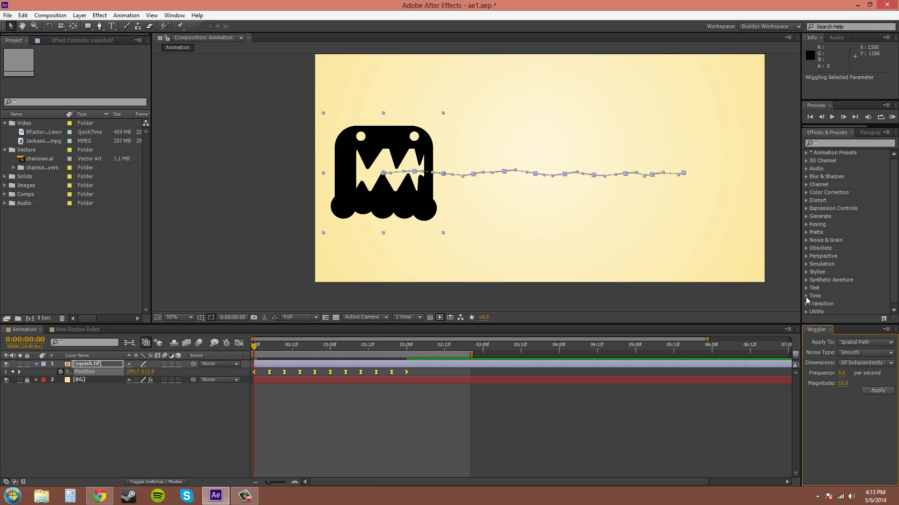
{"action": "left_click", "coordinate": [891, 117]}
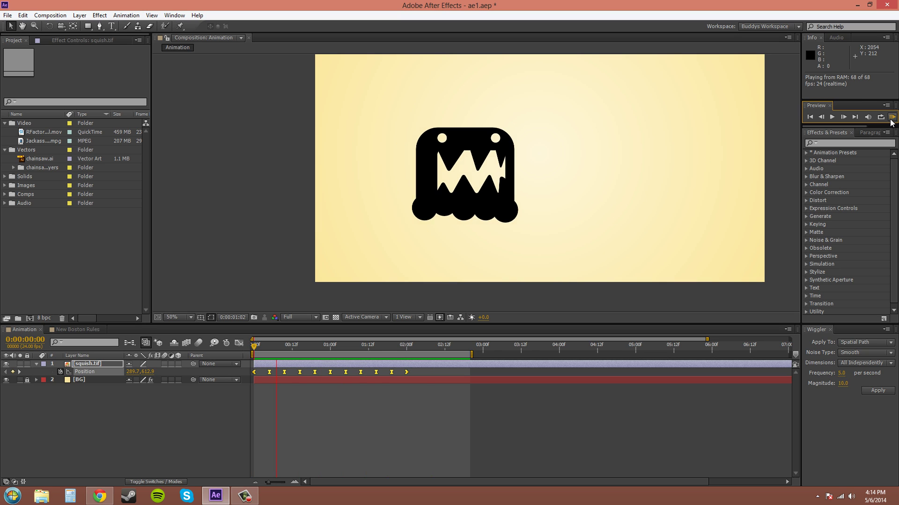
Stop the preview and set the Wiggler Magnitude to 100.
{"action": "left_click", "coordinate": [873, 137]}
{"action": "left_click", "coordinate": [843, 383]}
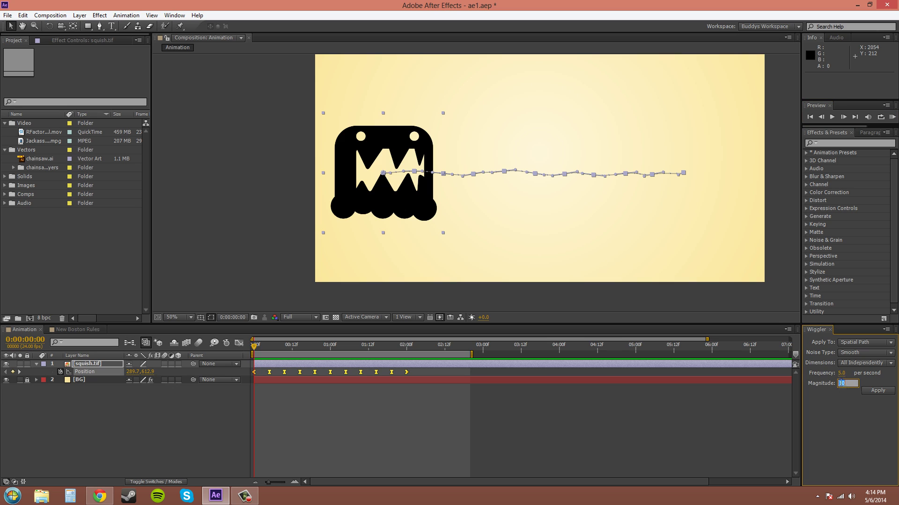
{"action": "type", "text": "100"}
{"action": "key", "text": "Return"}
Reapply the wiggle at magnitude 100, preview it, and select all Position keyframes.
{"action": "left_click", "coordinate": [875, 391]}
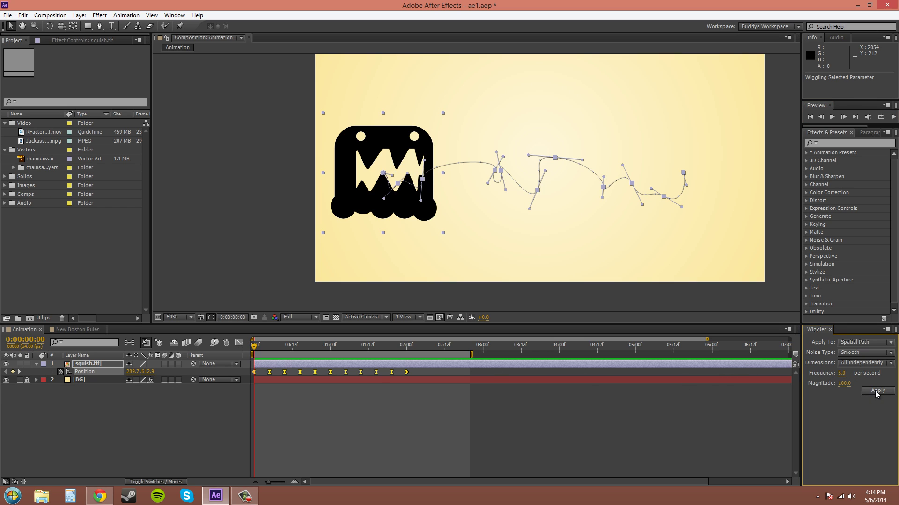
{"action": "left_click", "coordinate": [892, 118]}
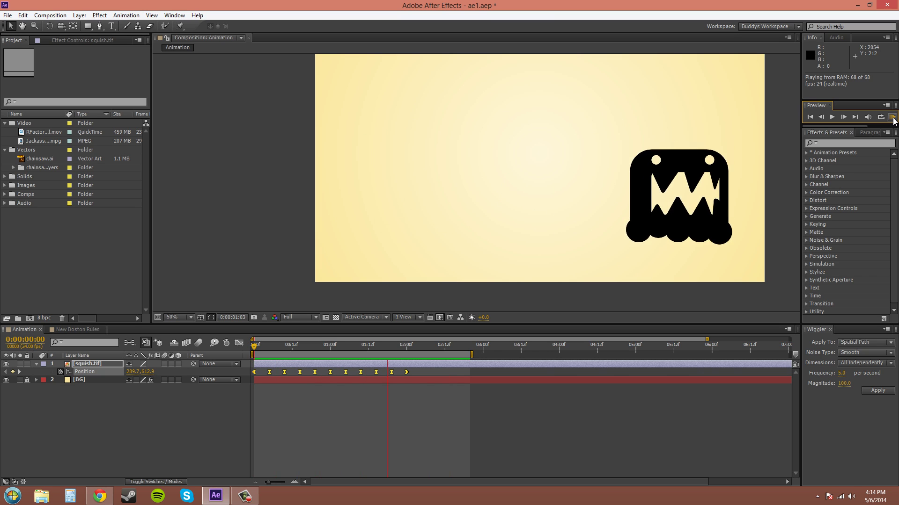
{"action": "left_click", "coordinate": [392, 339]}
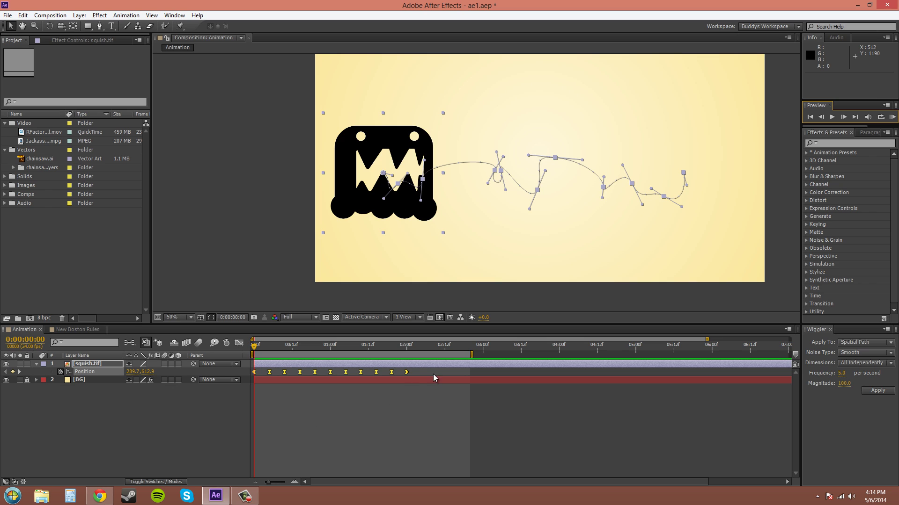
{"action": "left_click_drag", "start_coordinate": [426, 374], "coordinate": [234, 370]}
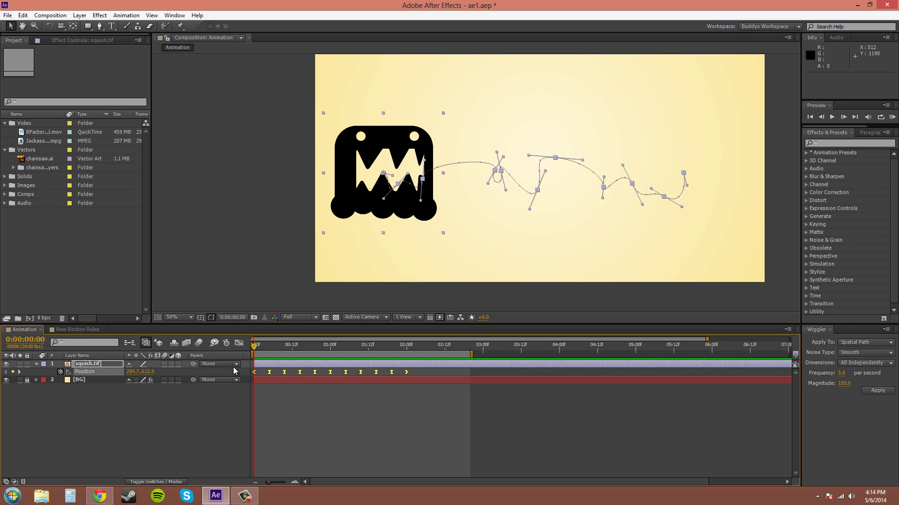
Undo the wiggled Position keyframes, center squish in the composition, and scale it up to 189%.
{"action": "key", "text": "ctrl+z"}
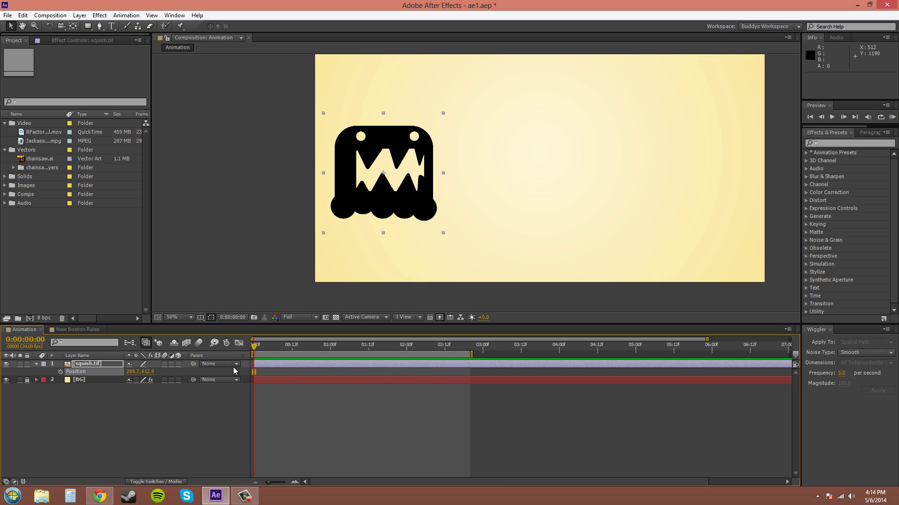
{"action": "left_click", "coordinate": [94, 365]}
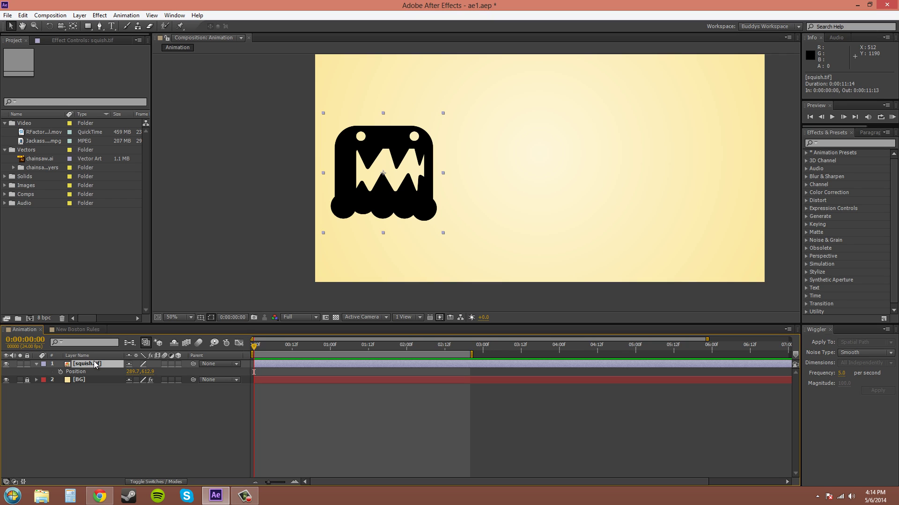
{"action": "key", "text": "t"}
{"action": "left_click_drag", "start_coordinate": [417, 195], "coordinate": [569, 189]}
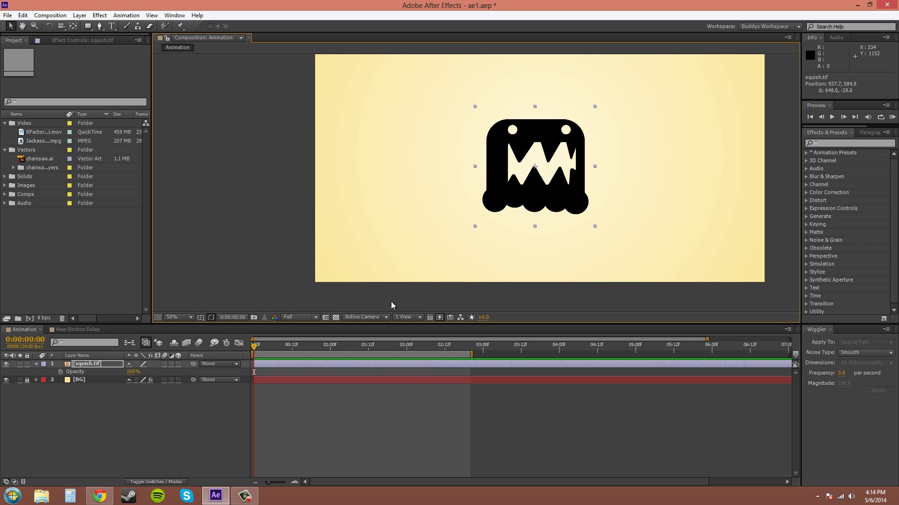
{"action": "key", "text": "s"}
{"action": "left_click_drag", "start_coordinate": [140, 371], "coordinate": [196, 369]}
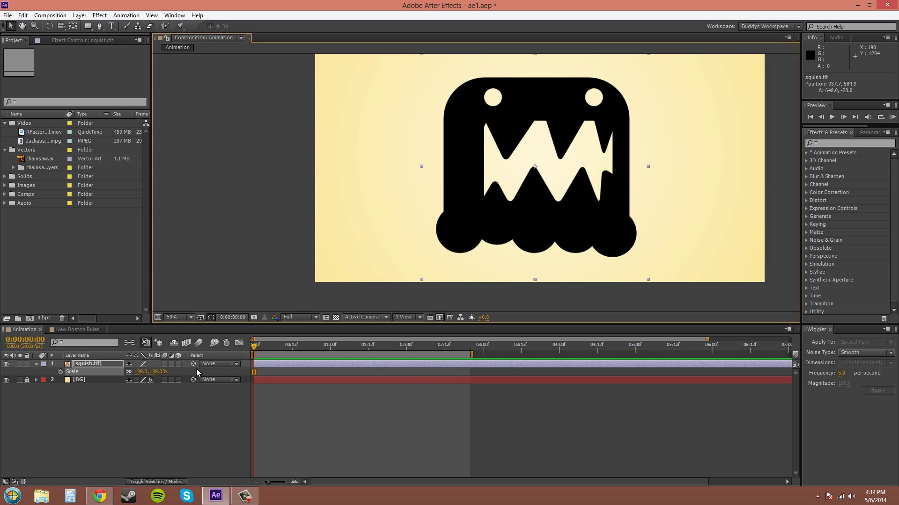
Set squish's Opacity to 75% and return the playhead to the start.
{"action": "left_click", "coordinate": [106, 363]}
{"action": "key", "text": "t"}
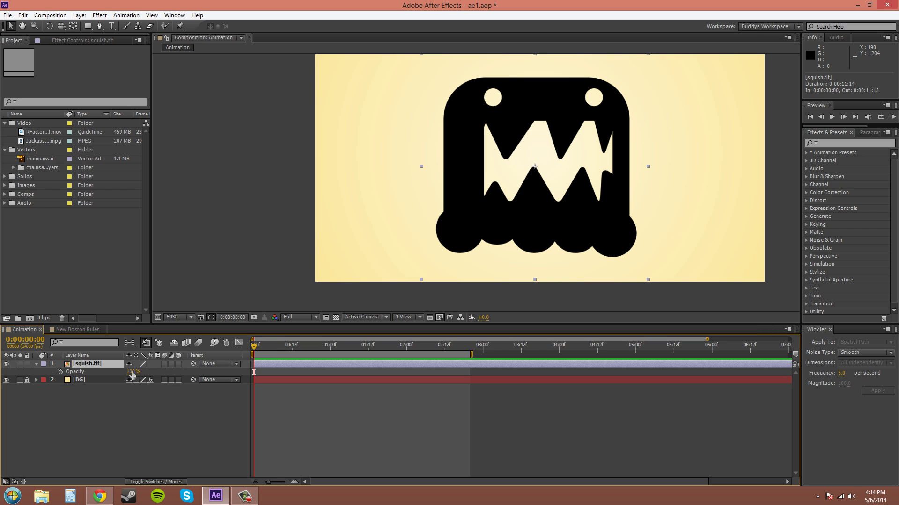
{"action": "left_click", "coordinate": [133, 372]}
{"action": "type", "text": "75"}
{"action": "left_click", "coordinate": [190, 400]}
{"action": "left_click_drag", "start_coordinate": [254, 346], "coordinate": [138, 358]}
Add Opacity keyframes at 0:00 and 0:00:02:19 and select both.
{"action": "left_click", "coordinate": [61, 371]}
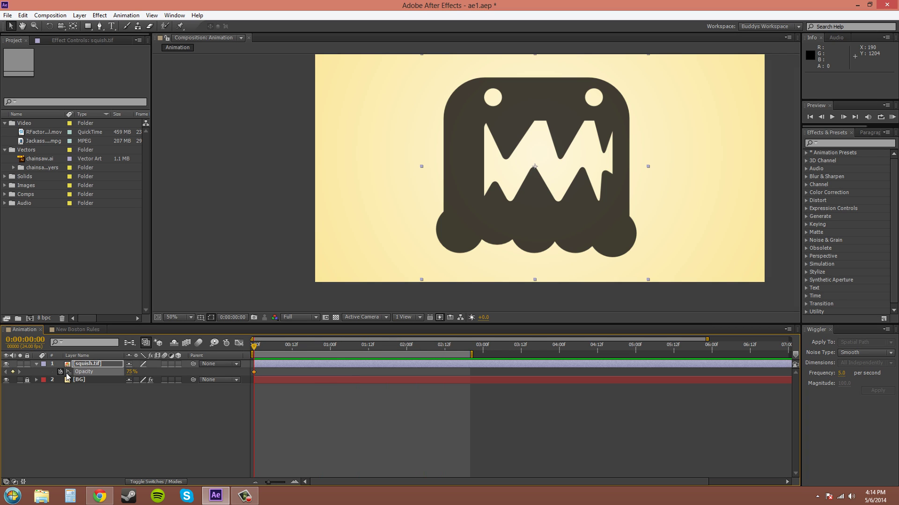
{"action": "left_click_drag", "start_coordinate": [256, 350], "coordinate": [467, 359]}
{"action": "left_click", "coordinate": [12, 371]}
{"action": "left_click", "coordinate": [91, 371]}
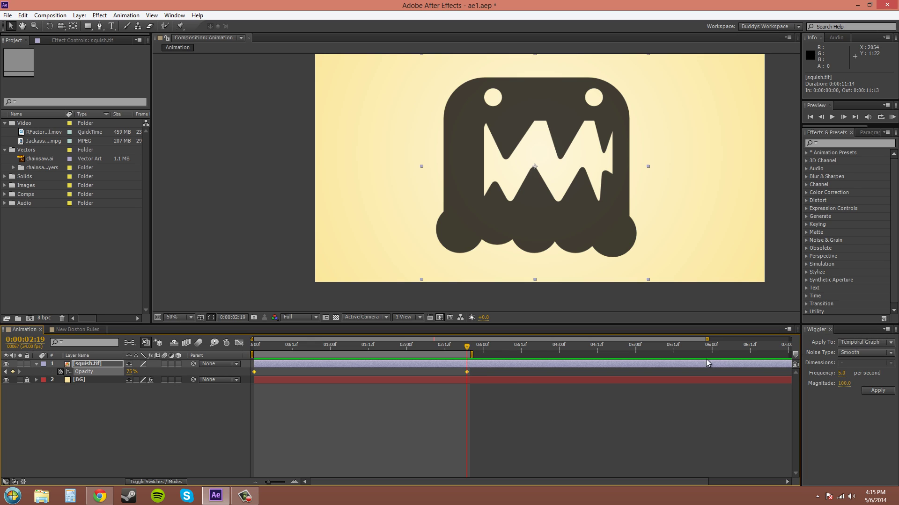
Set the Wiggler Magnitude to 25.
{"action": "left_click", "coordinate": [844, 384]}
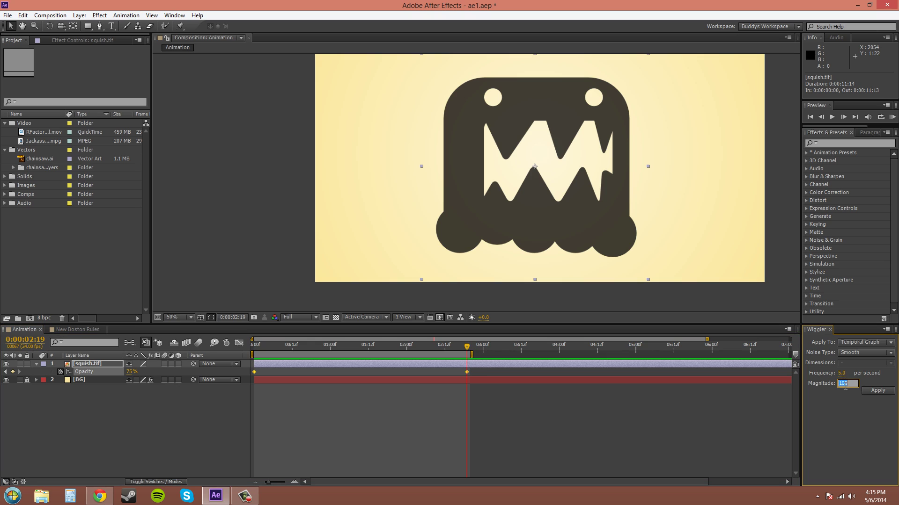
{"action": "type", "text": "25"}
{"action": "key", "text": "Return"}
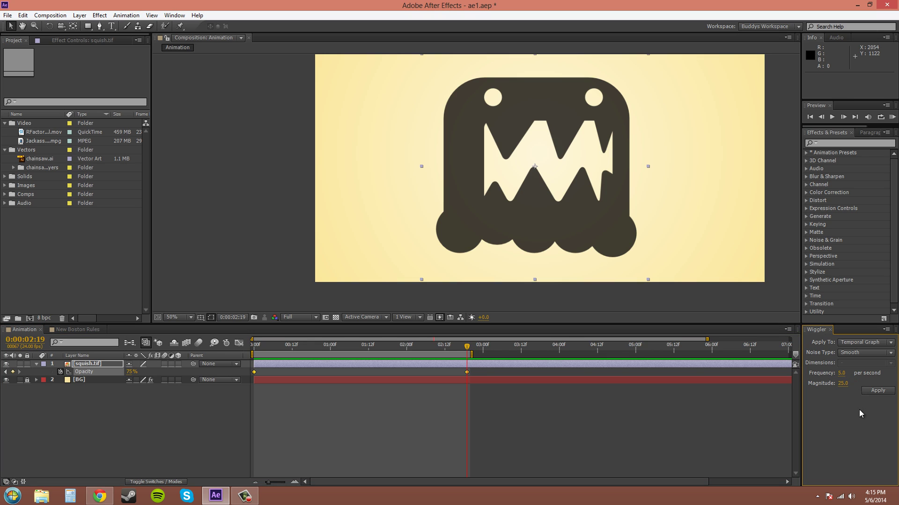
Apply the wiggle between the two Opacity keyframes and RAM Preview the flickering monster.
{"action": "left_click", "coordinate": [877, 391]}
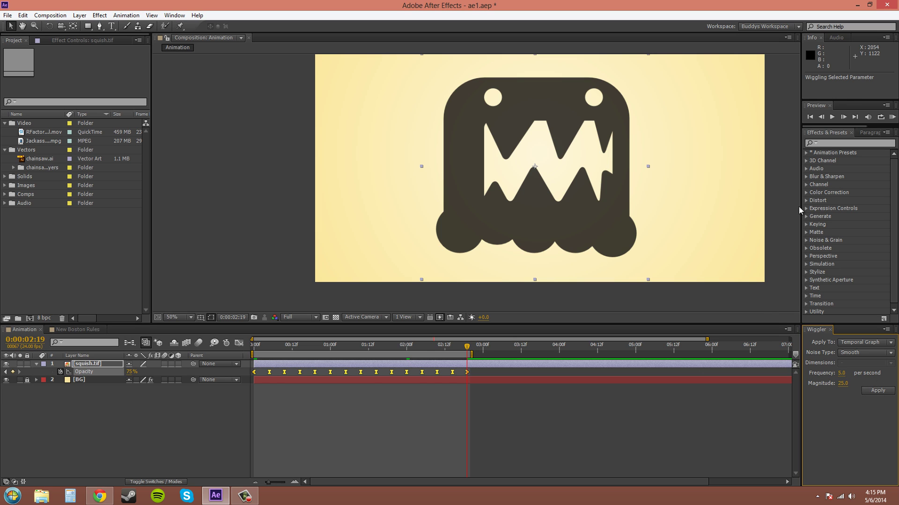
{"action": "left_click", "coordinate": [893, 117]}
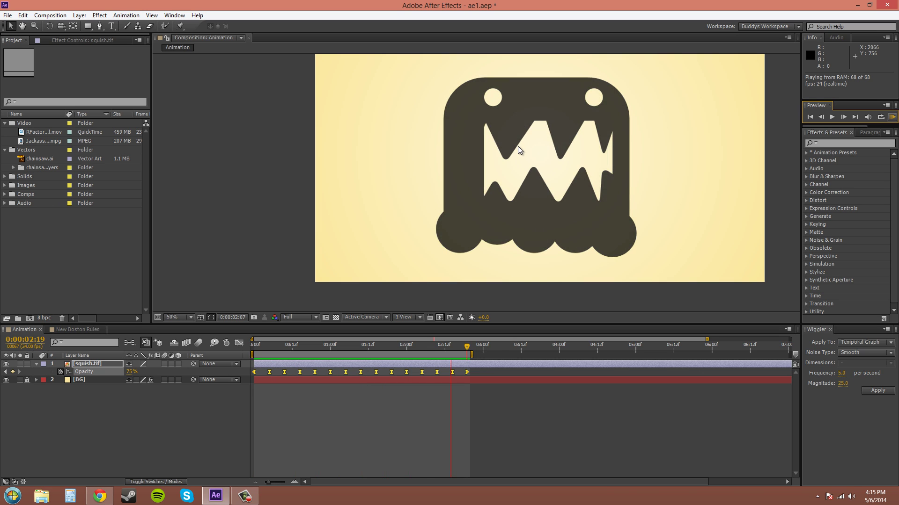
{"action": "key", "text": "space"}
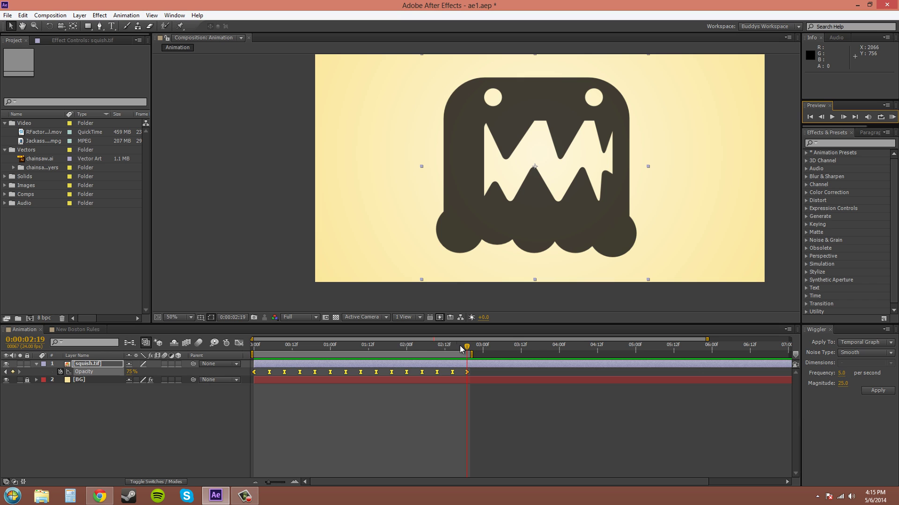
{"action": "left_click_drag", "start_coordinate": [467, 348], "coordinate": [470, 378]}
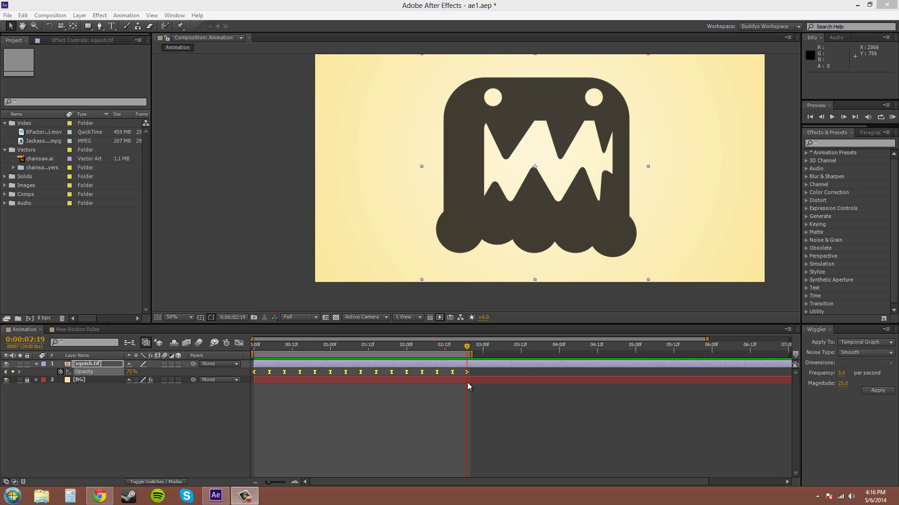
Show the Opacity wiggle in the Graph Editor and drag the 02:00 keyframe's Bezier handle.
{"action": "left_click", "coordinate": [239, 344]}
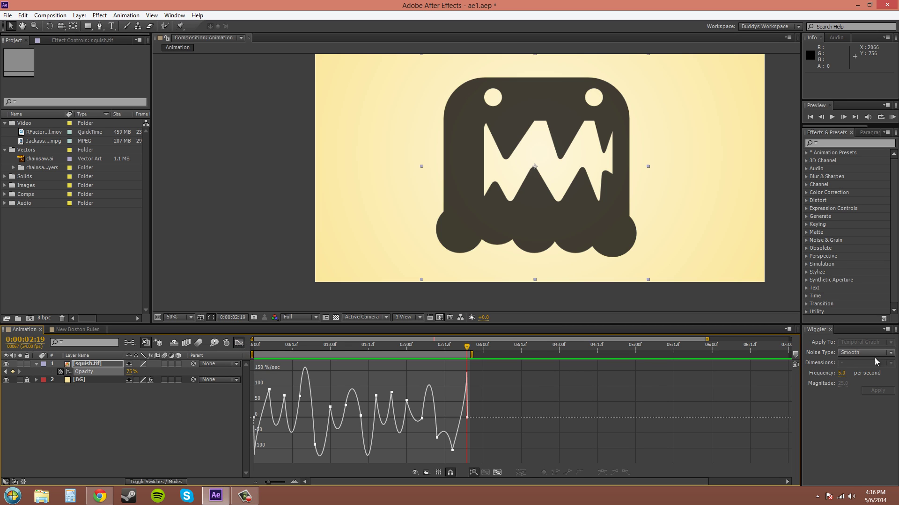
{"action": "left_click", "coordinate": [406, 401]}
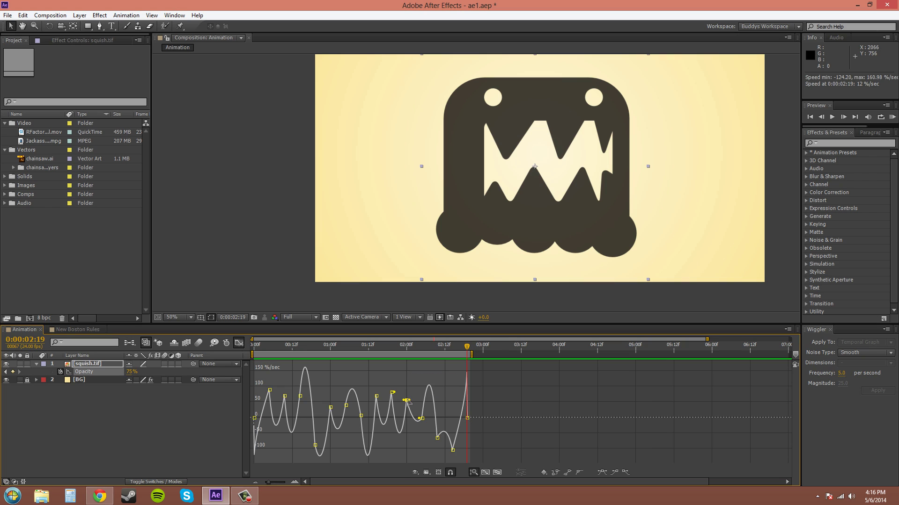
{"action": "left_click_drag", "start_coordinate": [406, 401], "coordinate": [359, 428]}
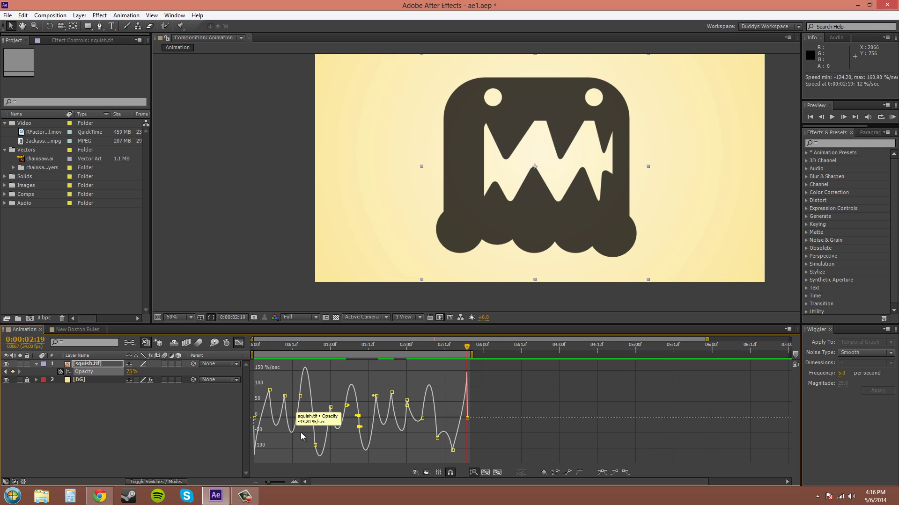
Undo the curve edit and the smooth wiggle, returning to the layer bar view.
{"action": "key", "text": "ctrl+z"}
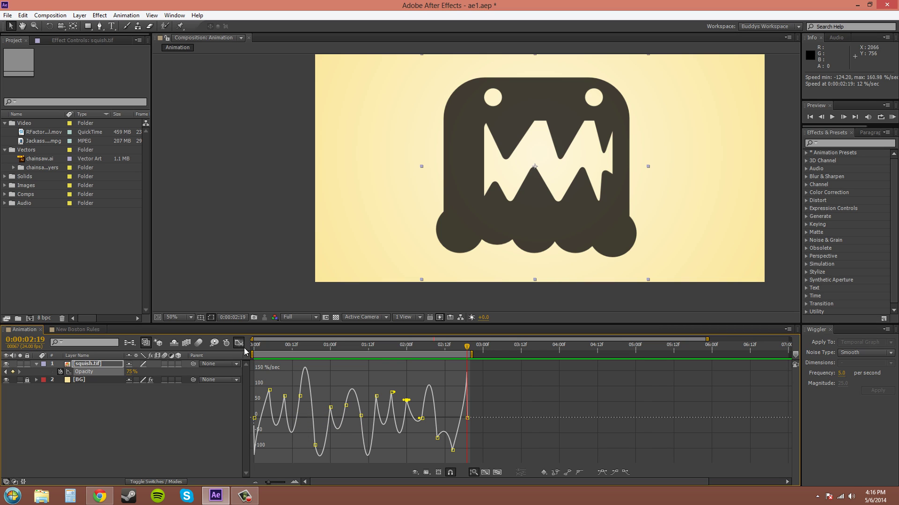
{"action": "left_click", "coordinate": [239, 343]}
{"action": "key", "text": "shift+F3"}
{"action": "left_click", "coordinate": [239, 343]}
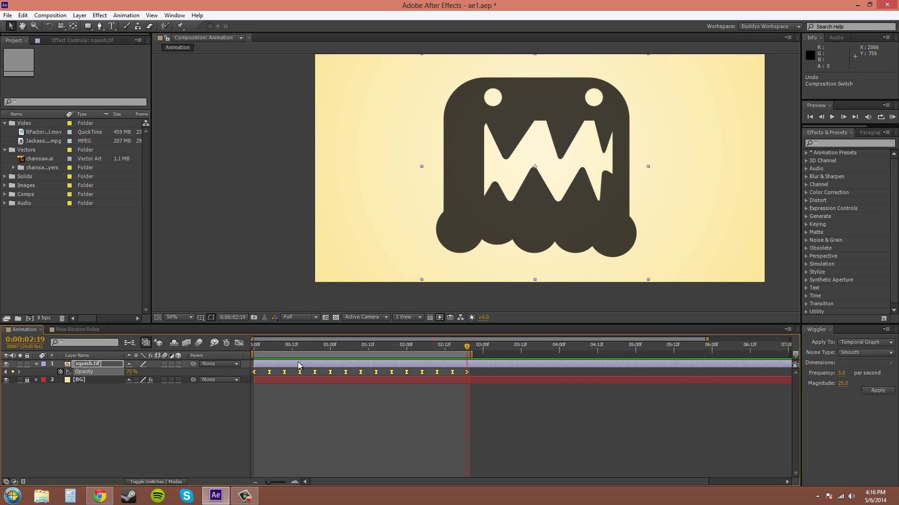
{"action": "key", "text": "ctrl+z"}
Move the playhead to 0:00:02:05 and reapply the Opacity wiggle with Jagged noise.
{"action": "left_click_drag", "start_coordinate": [462, 358], "coordinate": [441, 361]}
{"action": "left_click", "coordinate": [865, 353]}
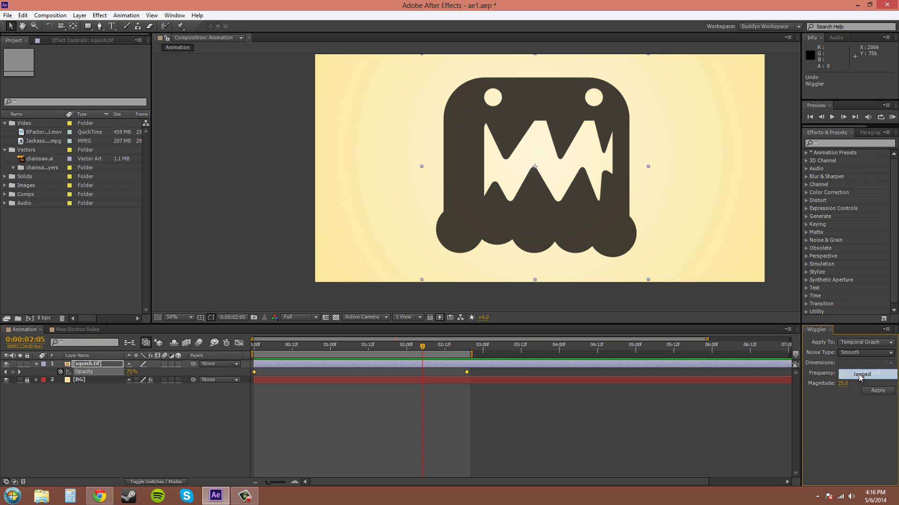
{"action": "left_click", "coordinate": [858, 375]}
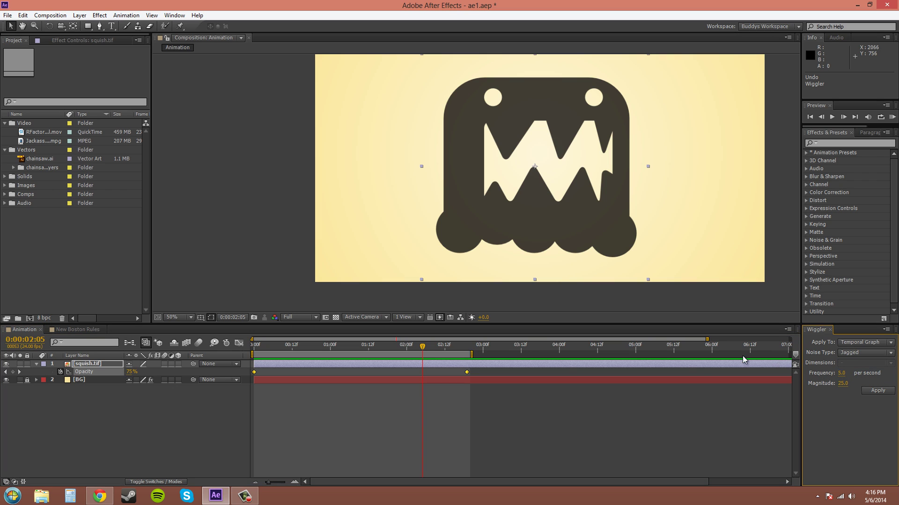
{"action": "left_click", "coordinate": [878, 392]}
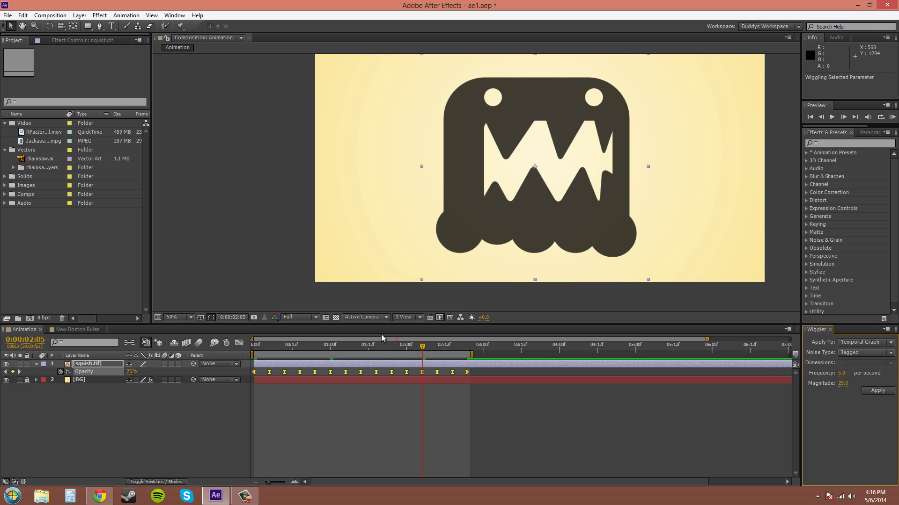
Show squish's wiggled Opacity as a graph in the Graph Editor and scrub to check the spikes.
{"action": "left_click", "coordinate": [239, 344]}
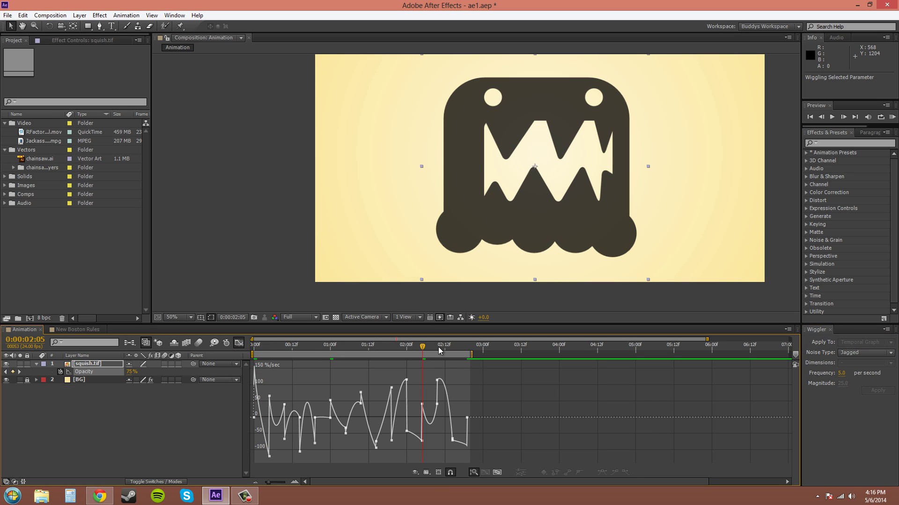
{"action": "mouse_move", "coordinate": [422, 347]}
{"action": "left_mouse_down"}
{"action": "mouse_move", "coordinate": [460, 353]}
{"action": "mouse_move", "coordinate": [438, 353]}
{"action": "left_mouse_up"}
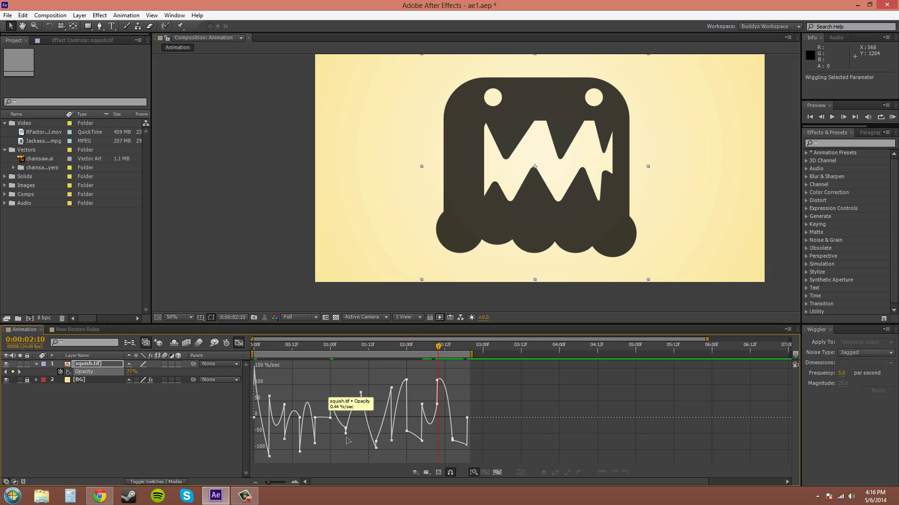
{"action": "left_click_drag", "start_coordinate": [438, 347], "coordinate": [410, 347]}
RAM Preview the jagged opacity animation from 0:00, then stop it.
{"action": "key", "text": "Home"}
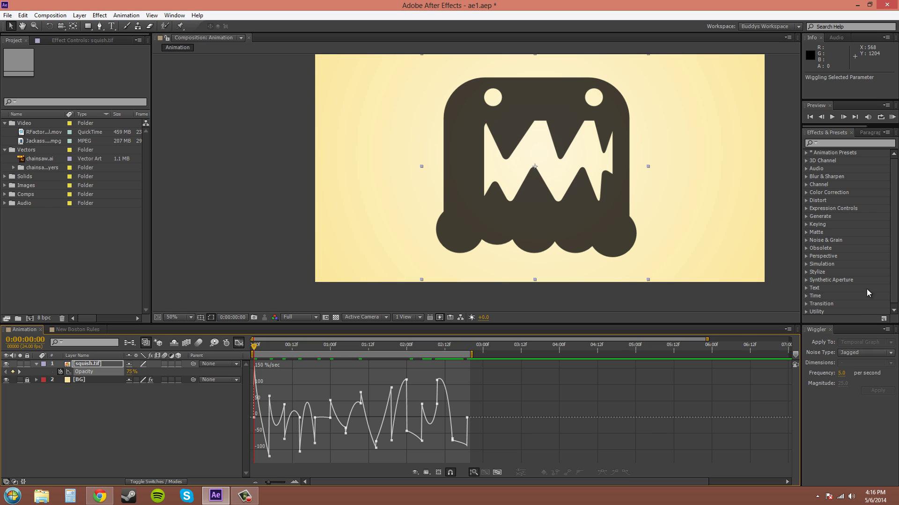
{"action": "left_click", "coordinate": [892, 117]}
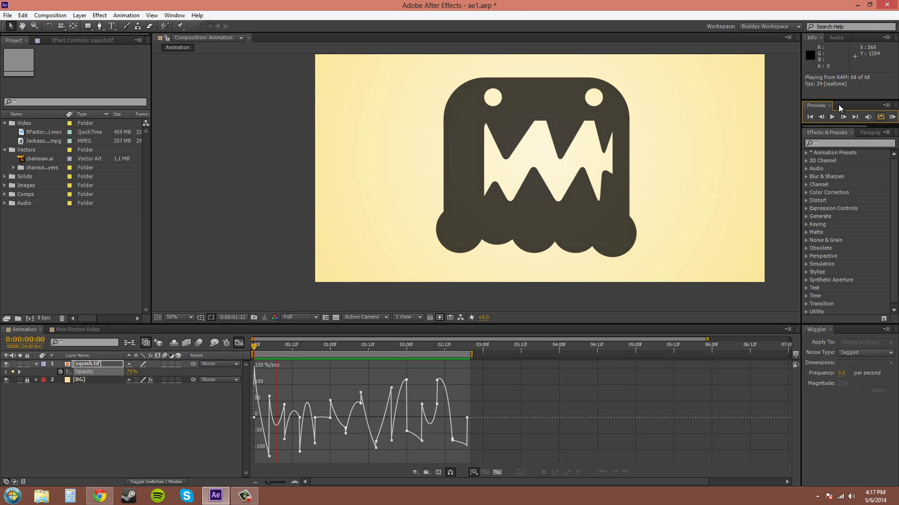
{"action": "left_click", "coordinate": [892, 117]}
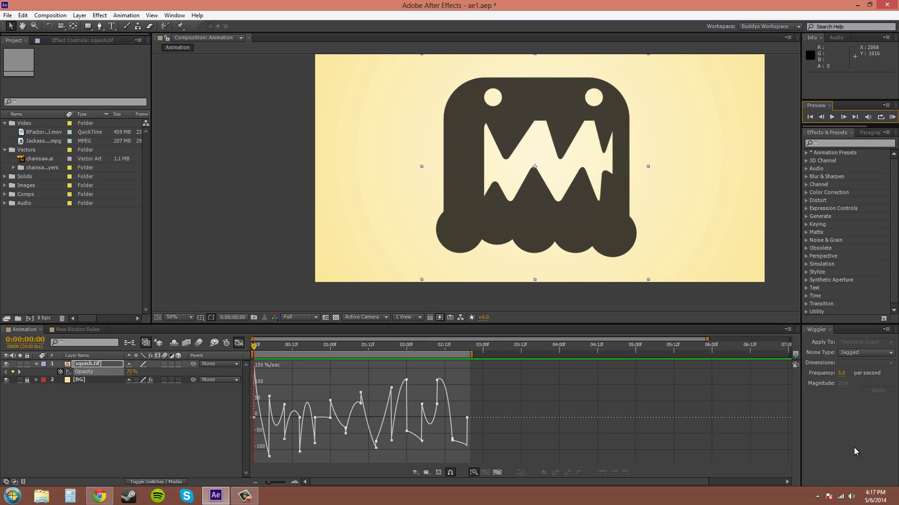
Close the Wiggler panel so the timeline widens to show up to 08:00.
{"action": "left_click", "coordinate": [830, 330]}
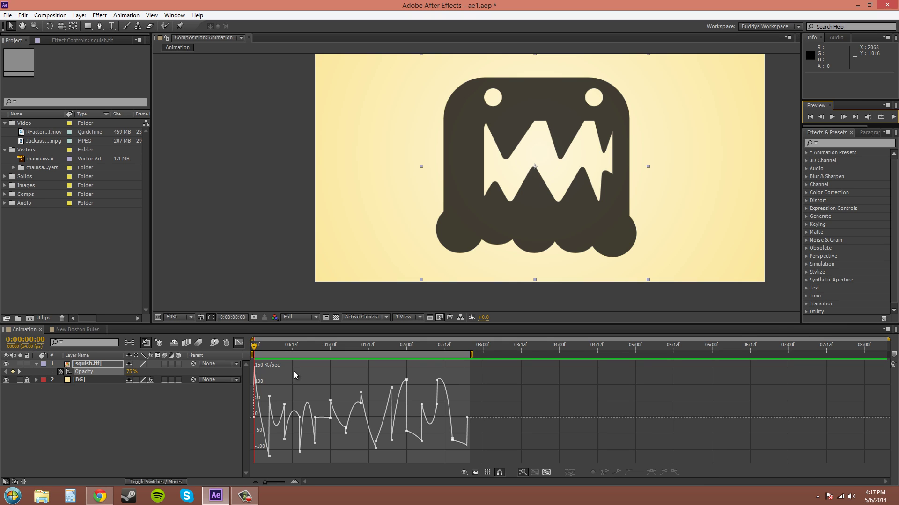